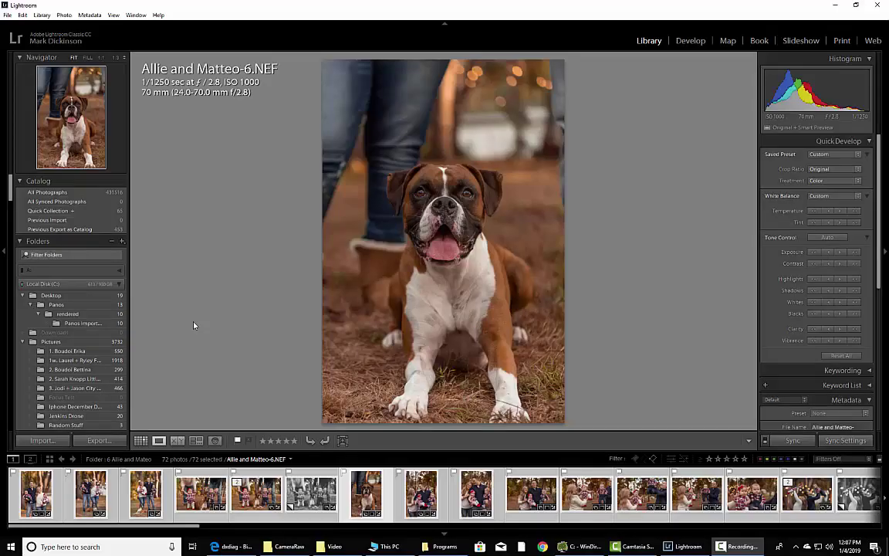
- Open the Performance preferences and toggle Use Graphics Processor off and back on
click(22, 16)
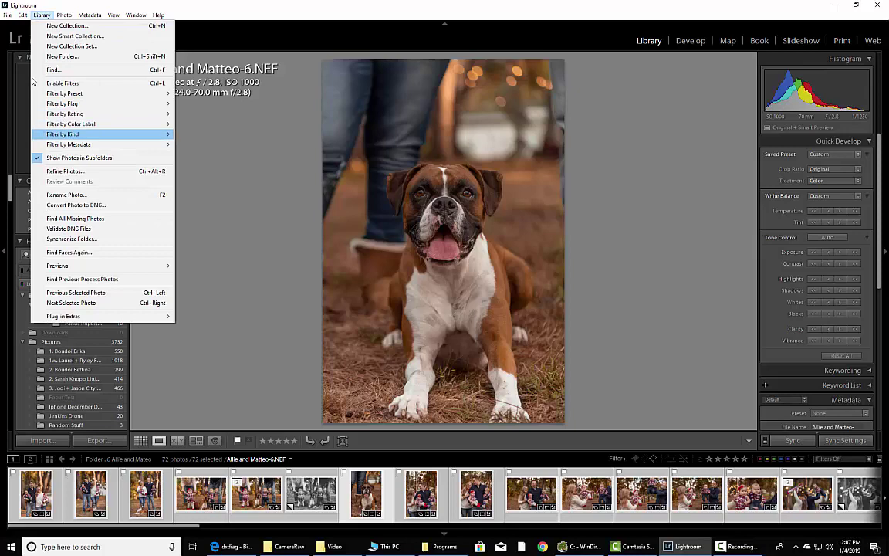
click(62, 161)
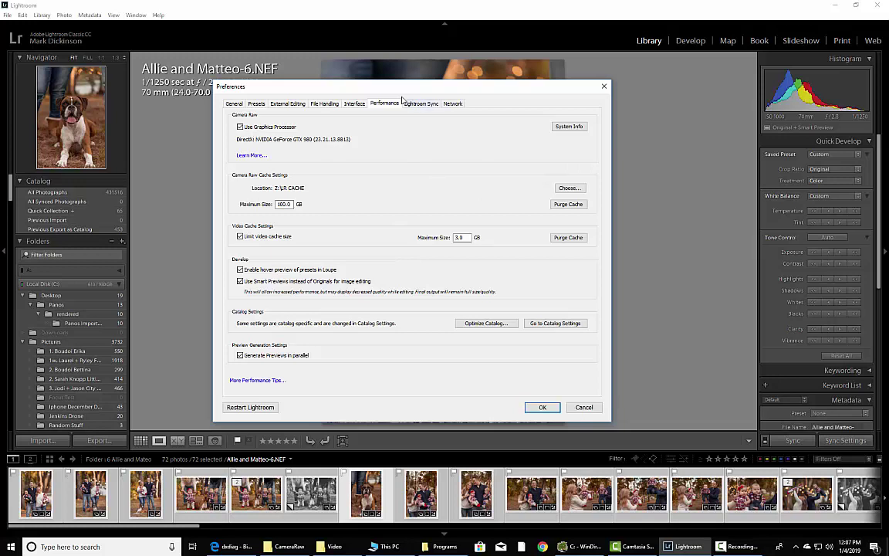
click(265, 130)
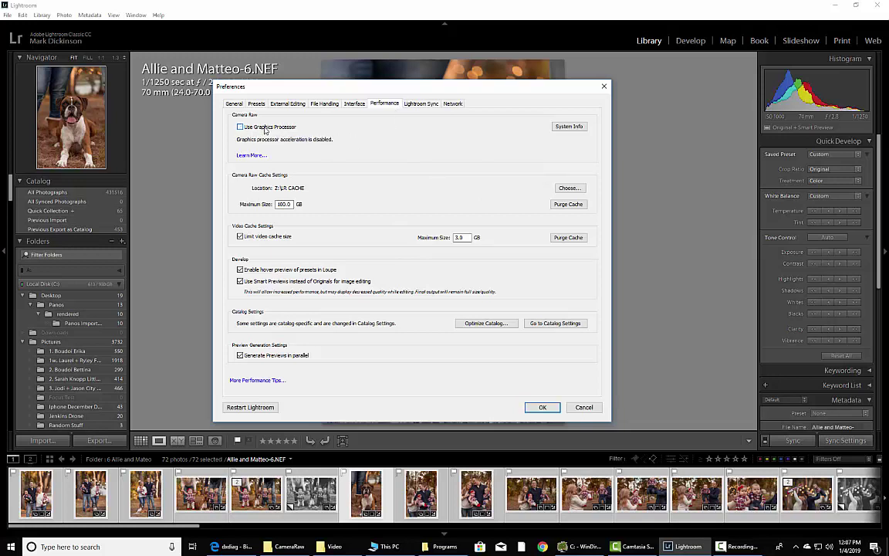
click(265, 129)
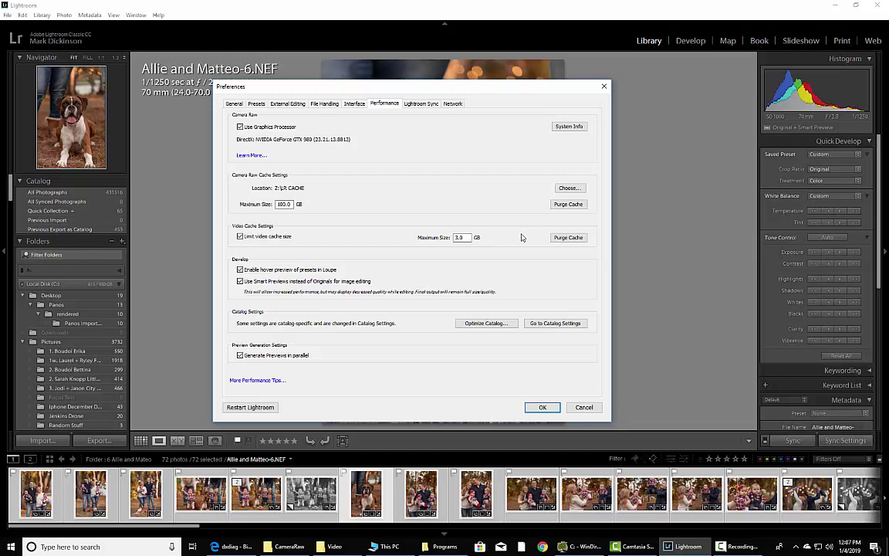
click(569, 187)
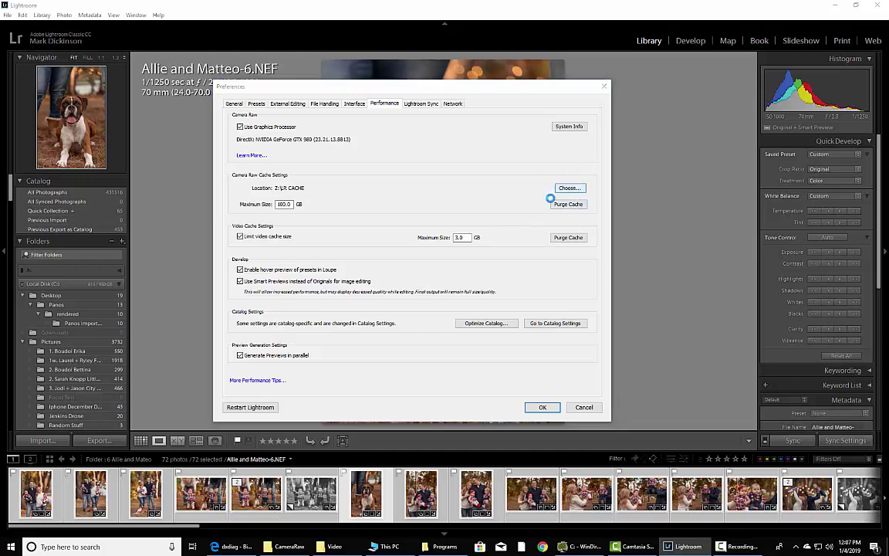
click(258, 255)
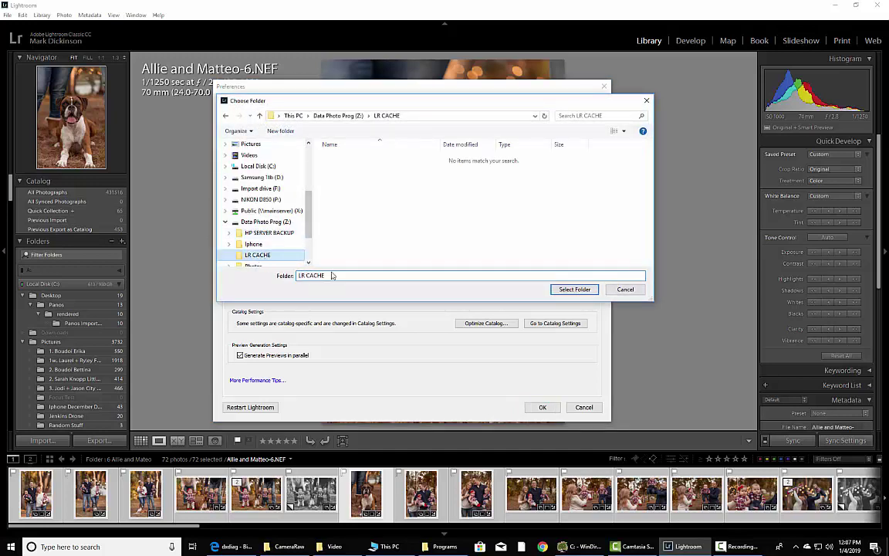
click(581, 291)
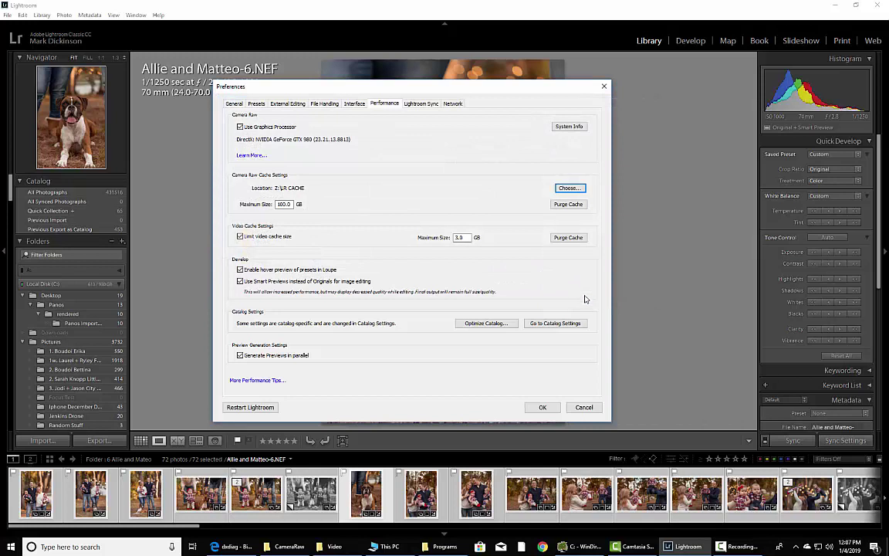
click(291, 204)
double_click(286, 203)
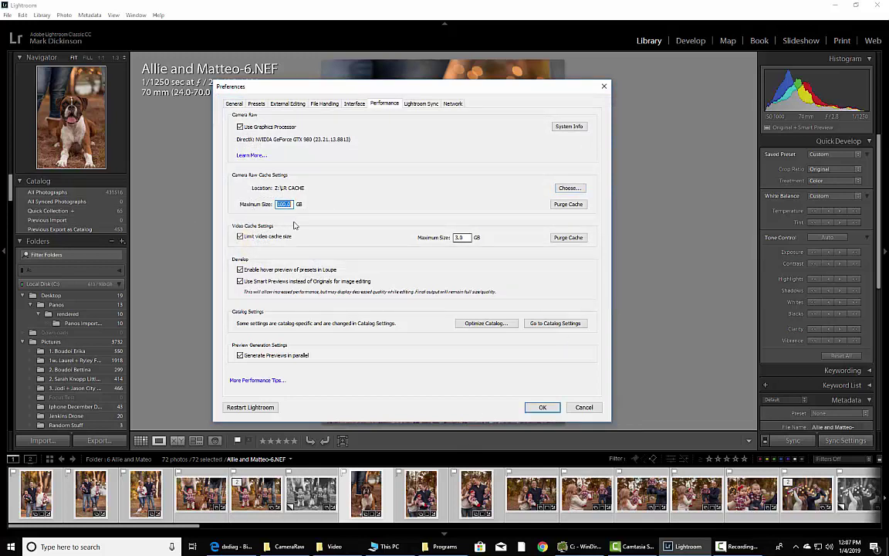
click(368, 217)
- Toggle the video cache size limit off and on, select 3.0 GB, and purge the video cache
click(241, 236)
click(241, 236)
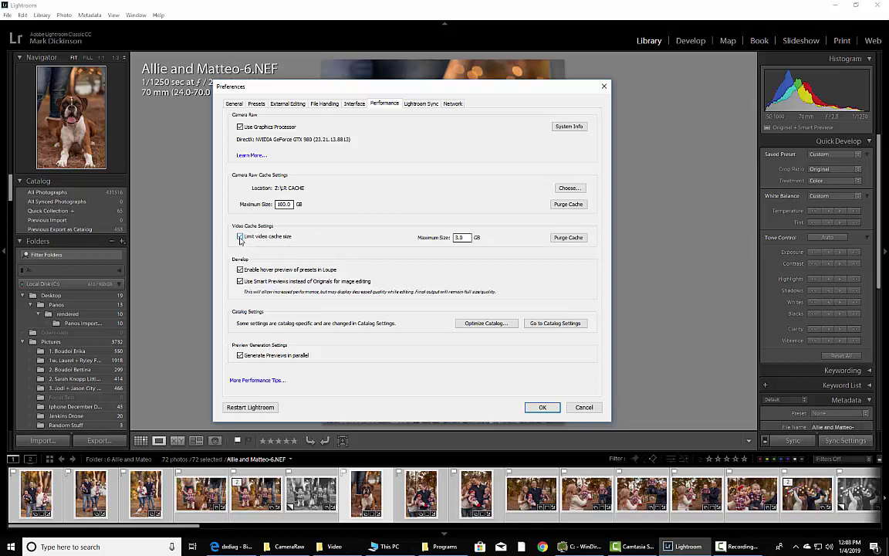
double_click(459, 237)
click(568, 204)
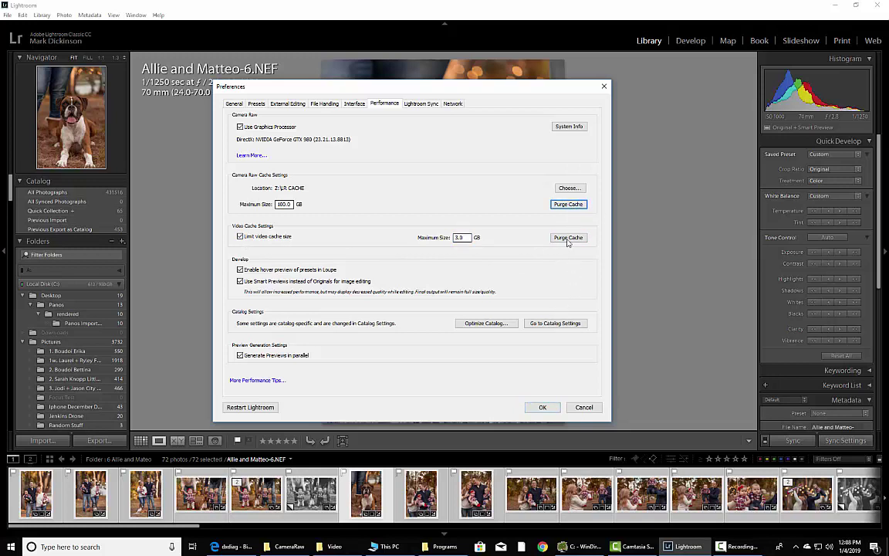
click(568, 237)
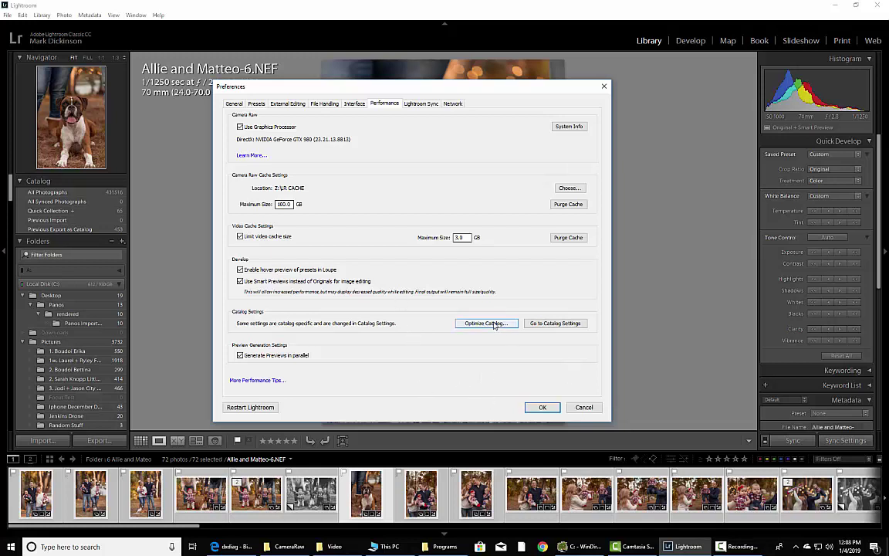
- Cancel the Optimize Catalog confirmation and close Preferences with OK
click(494, 325)
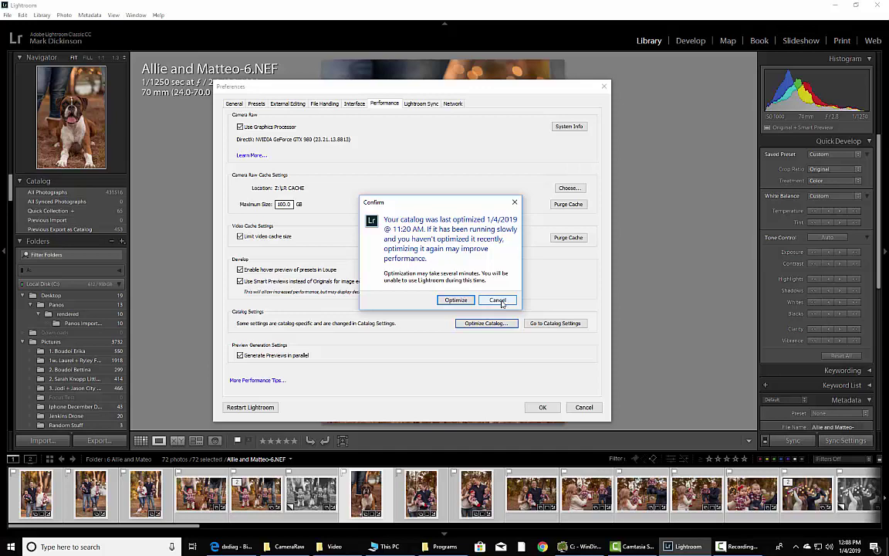
click(497, 301)
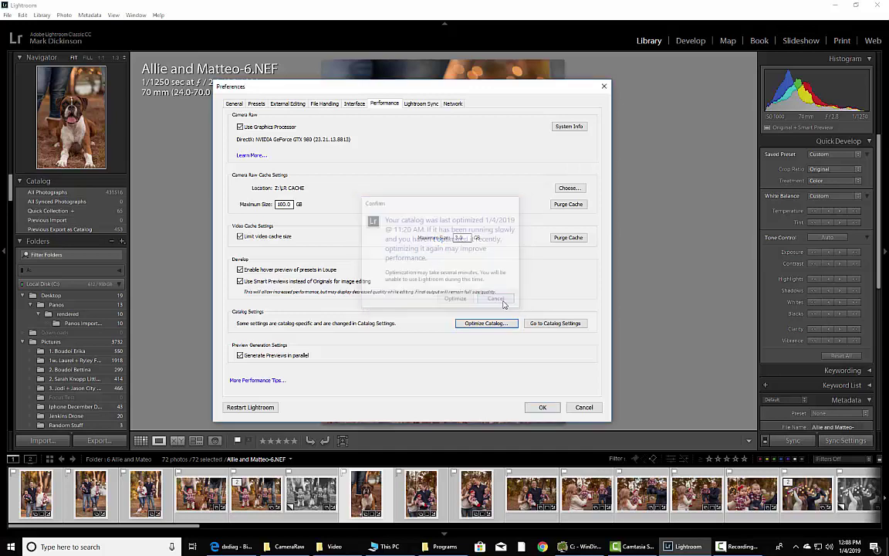
click(542, 407)
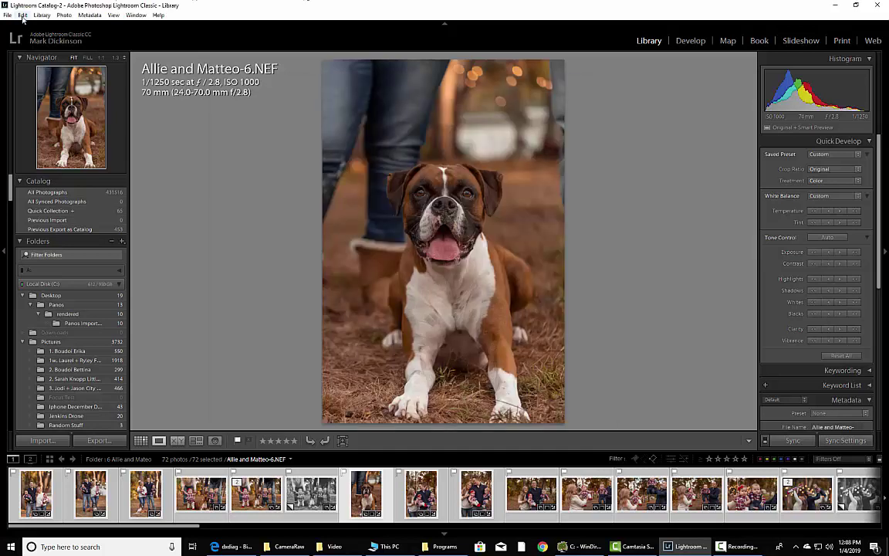
click(22, 16)
click(50, 171)
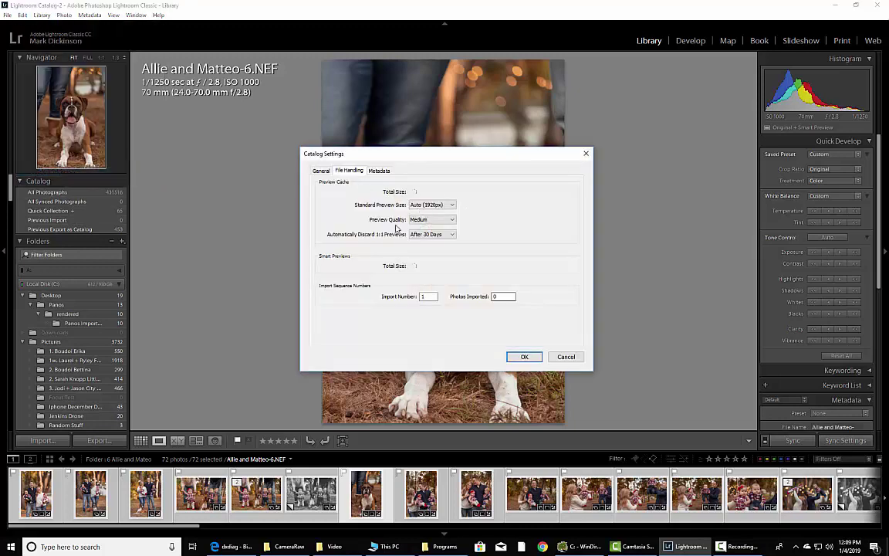
click(433, 205)
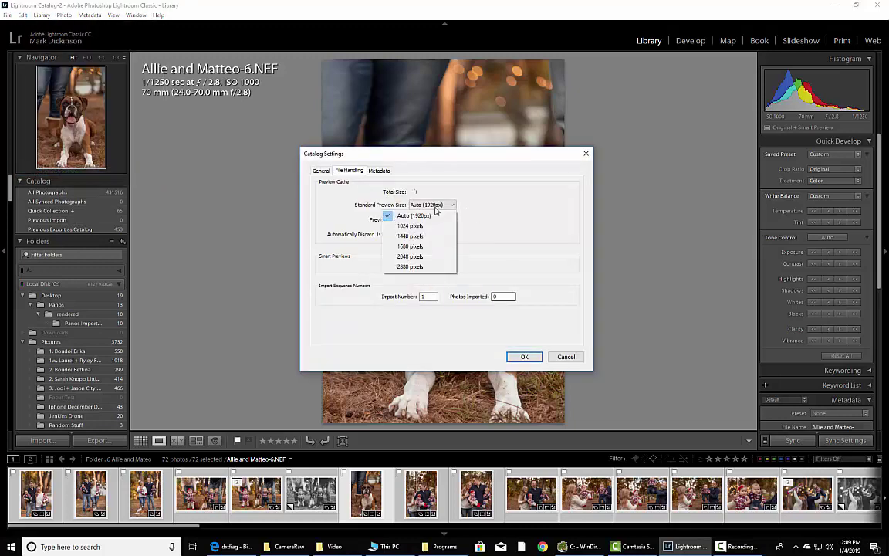
click(442, 206)
click(436, 205)
click(436, 205)
click(423, 221)
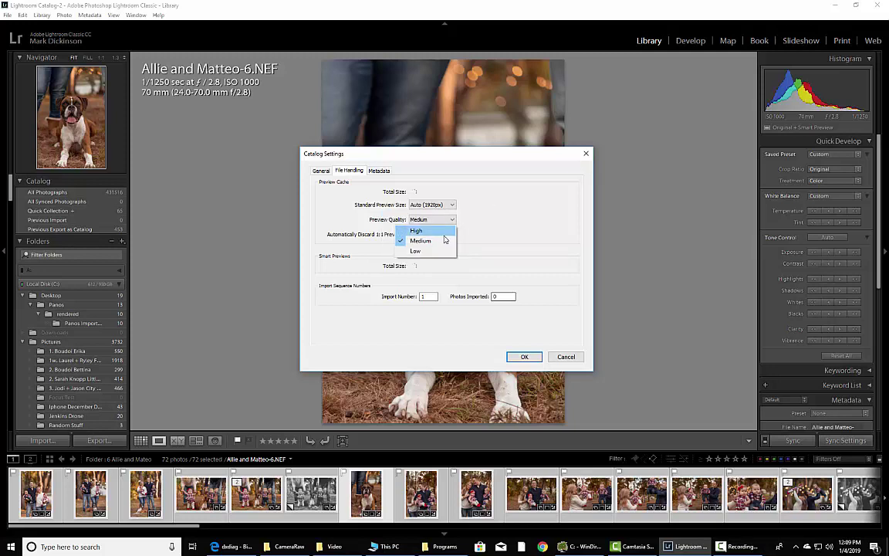
click(421, 234)
click(444, 235)
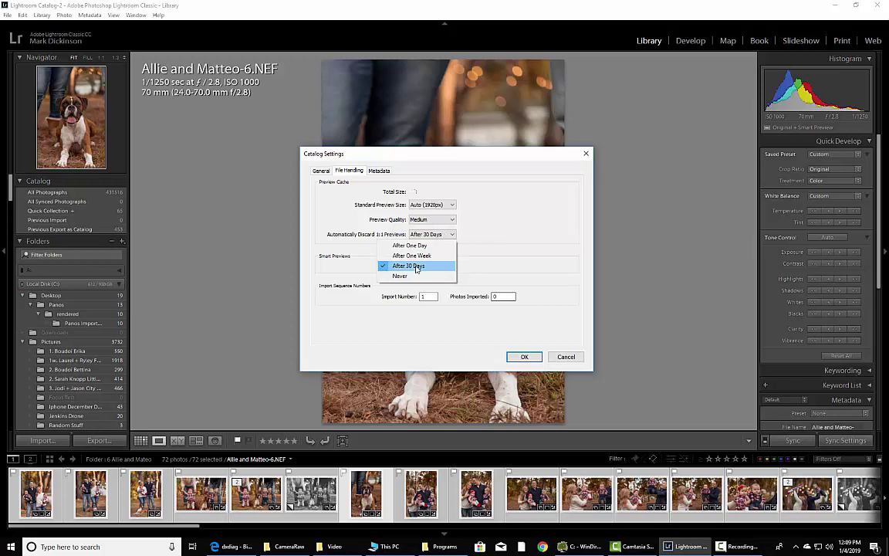
click(416, 267)
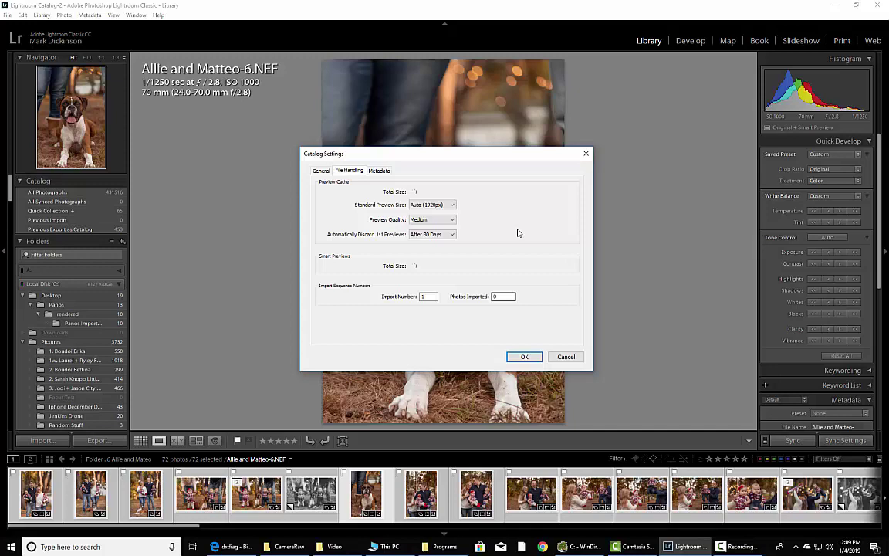
key(Return)
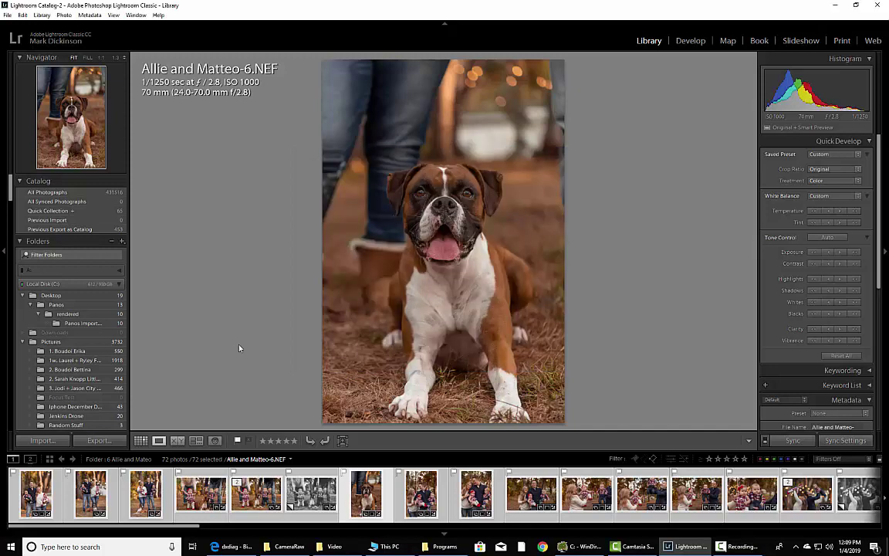
click(8, 15)
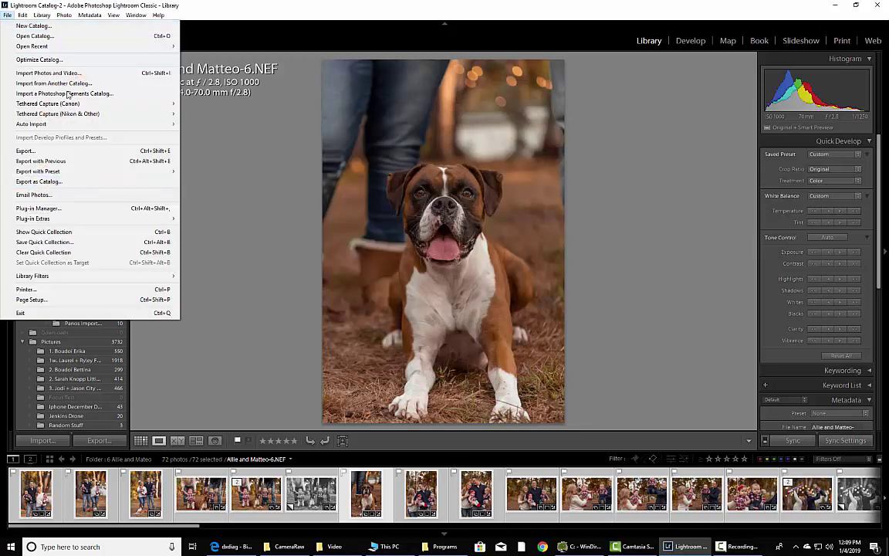
click(62, 73)
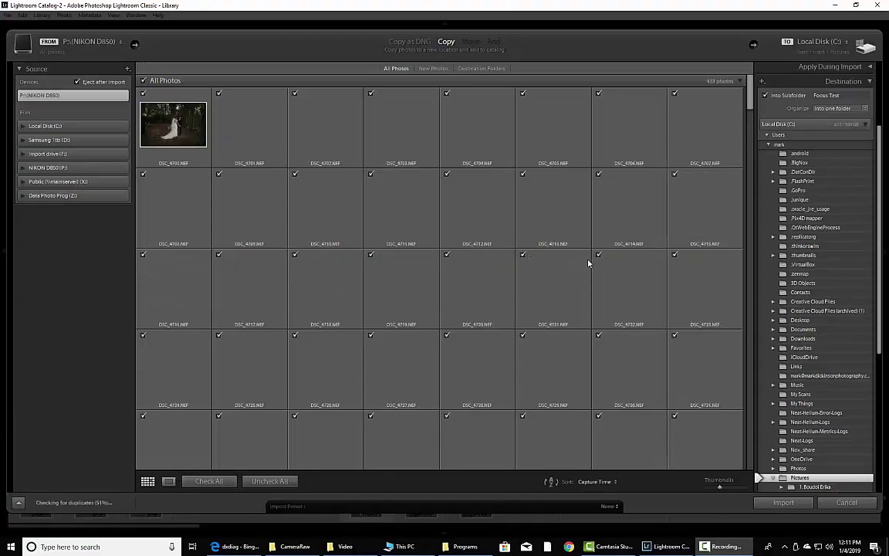
scroll(849, 154, up, 3)
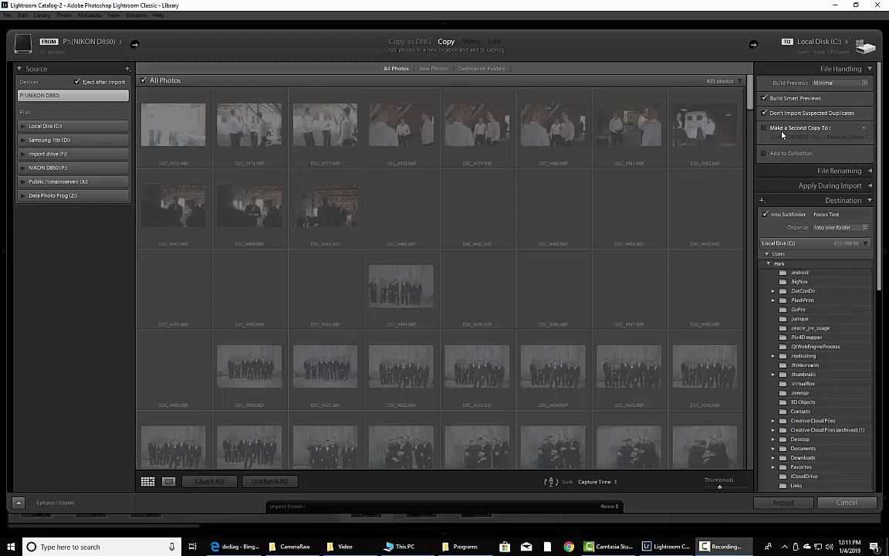
click(842, 84)
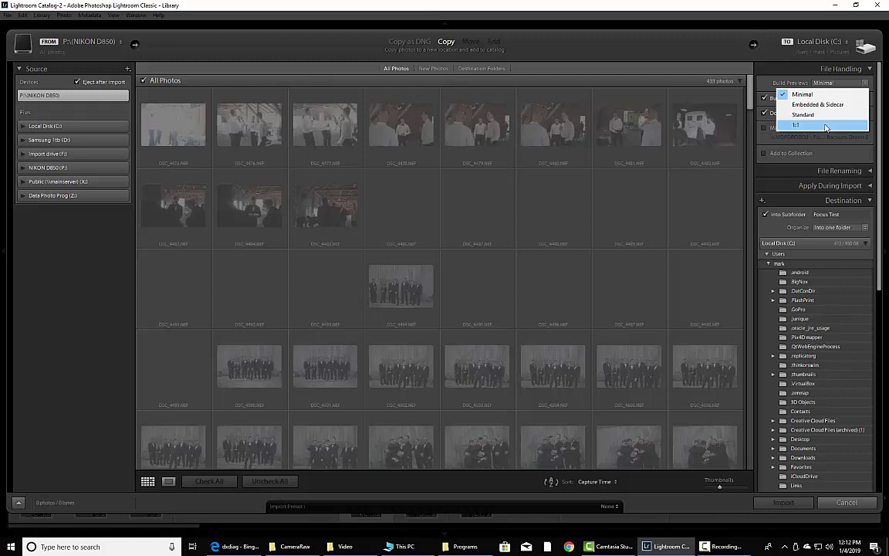
click(561, 51)
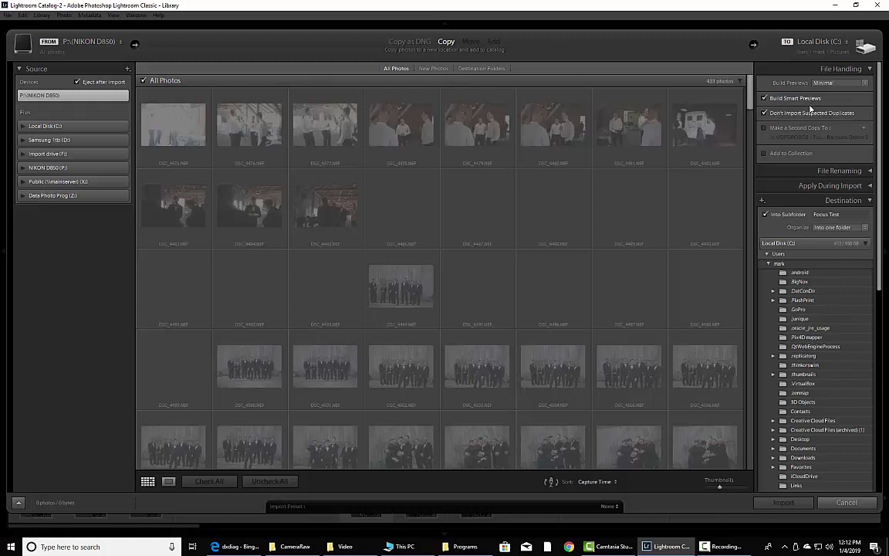
click(827, 498)
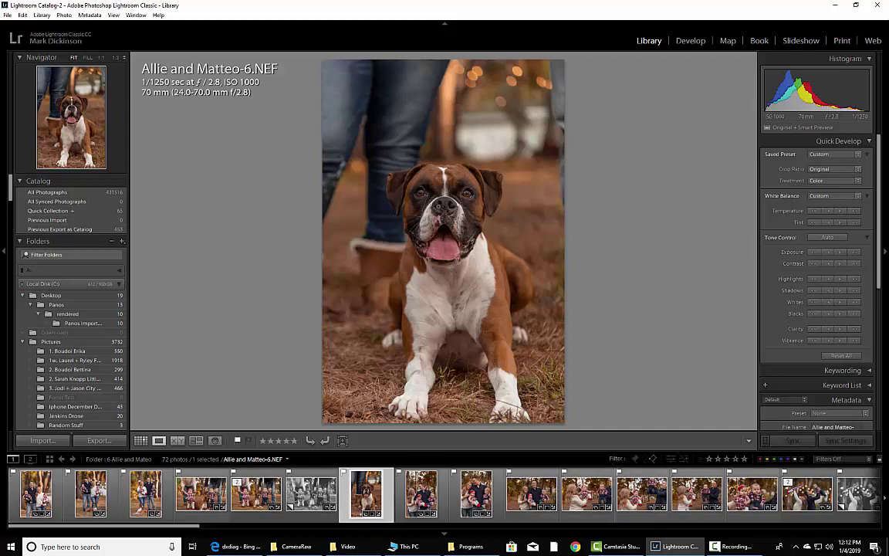
click(431, 198)
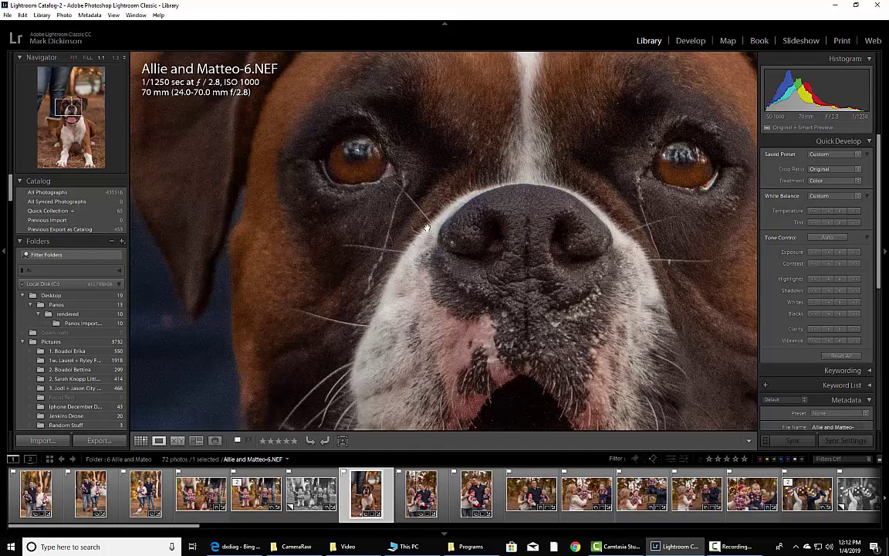
drag(550, 204, 370, 250)
drag(258, 151, 337, 176)
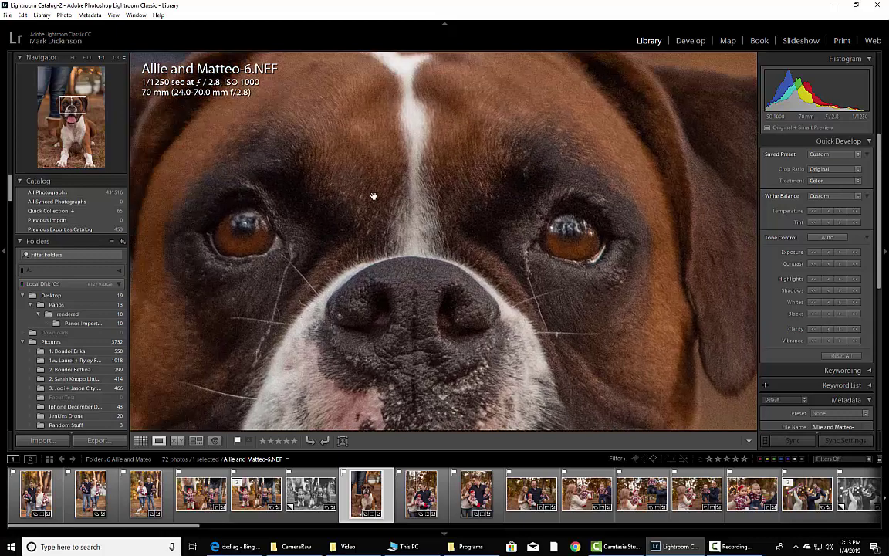
drag(237, 186, 341, 159)
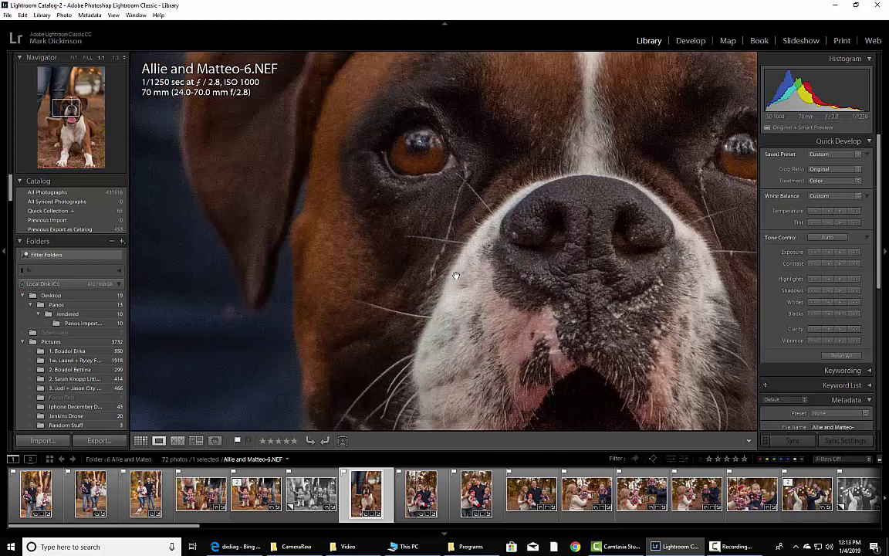
click(443, 79)
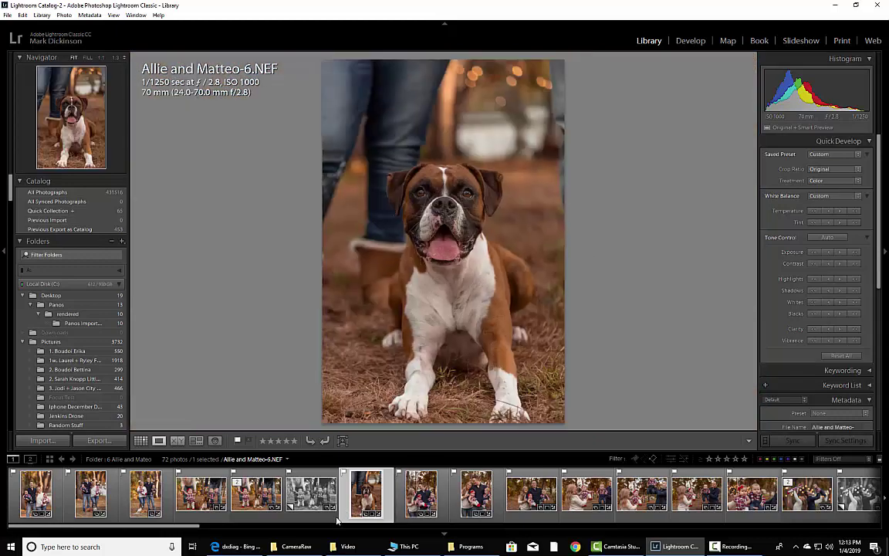
- Show Allie and Matteo-25, zoom 1:1 on the dog's eye, then back to the whole photo
scroll(347, 494, down, 5)
scroll(270, 494, down, 5)
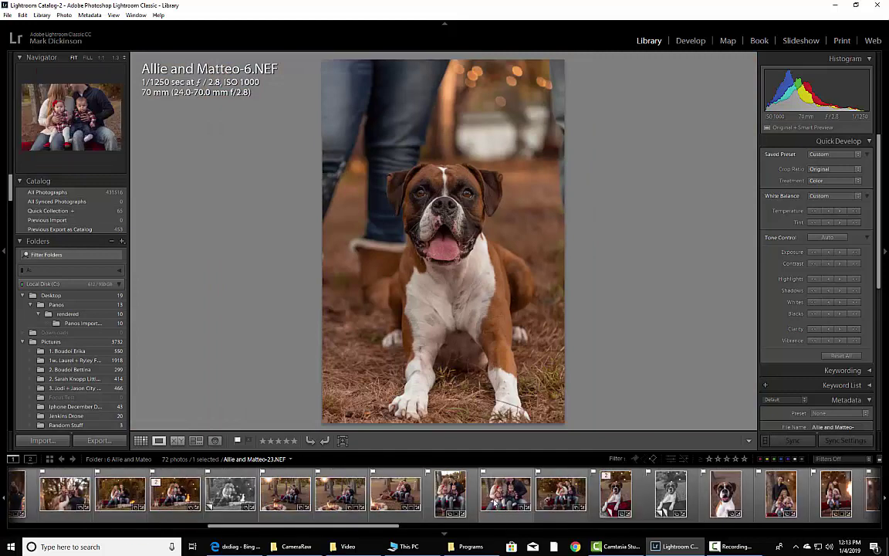
click(176, 494)
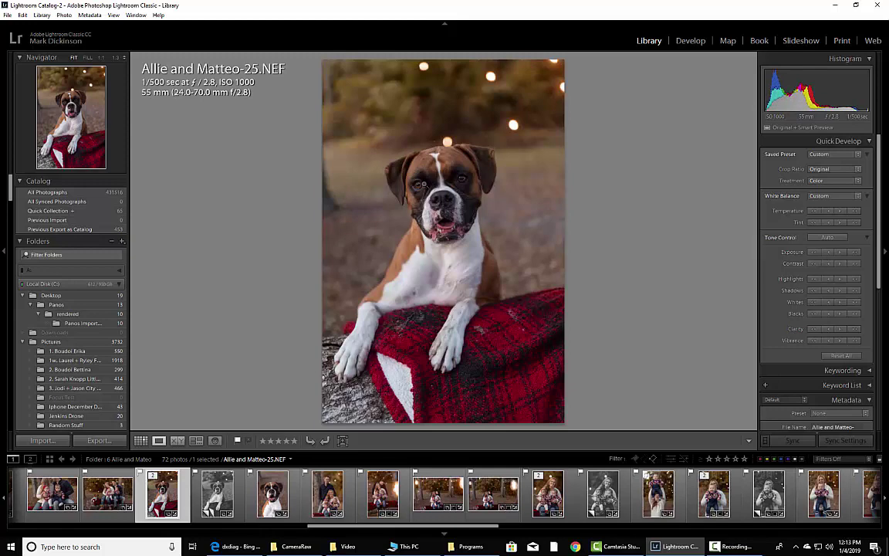
click(424, 186)
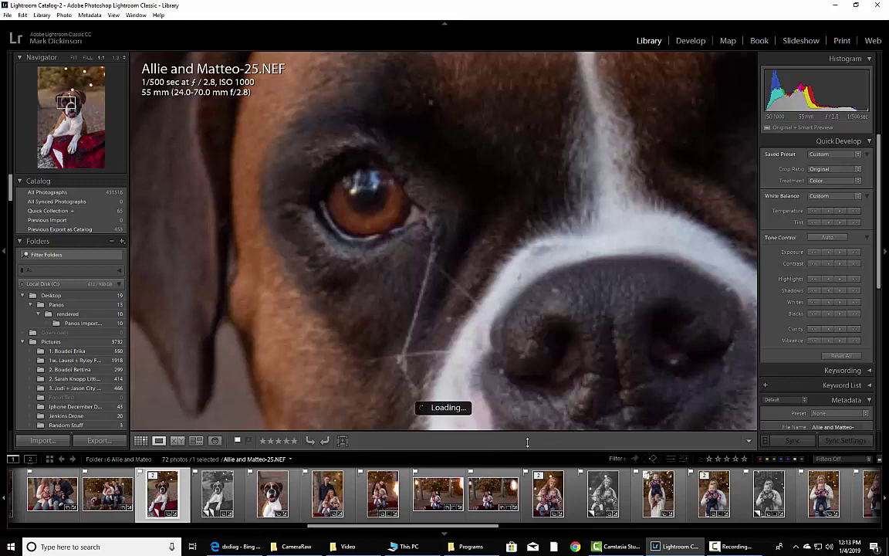
click(416, 277)
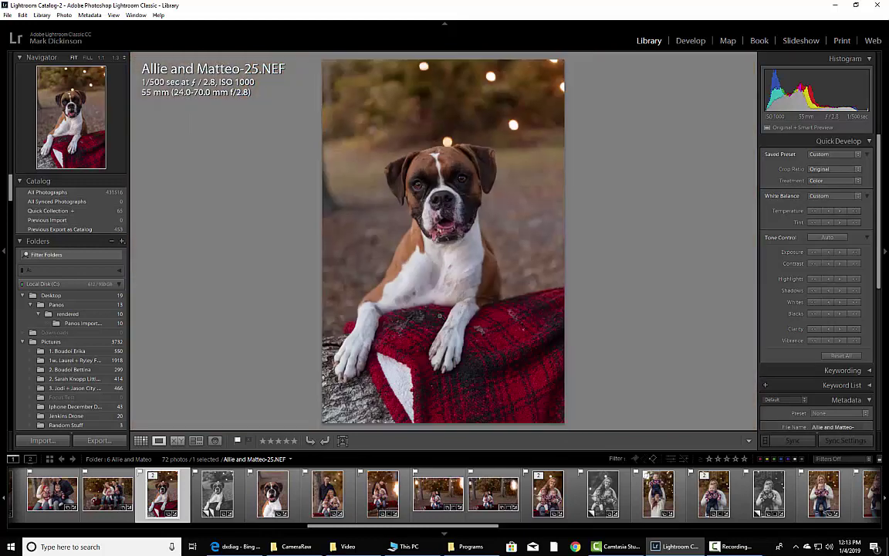
- Zoom the black-and-white copy to 1:1 and back, then select Allie and Matteo-26 via -27
click(230, 487)
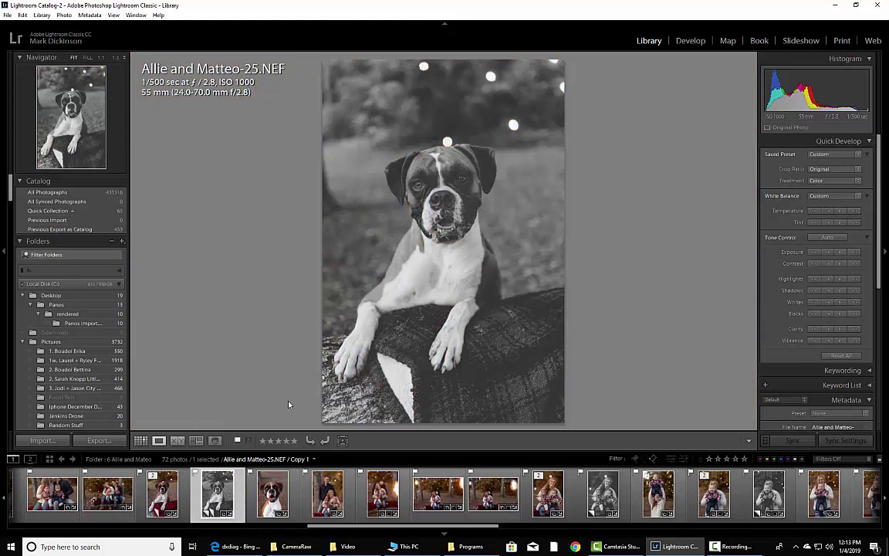
click(425, 187)
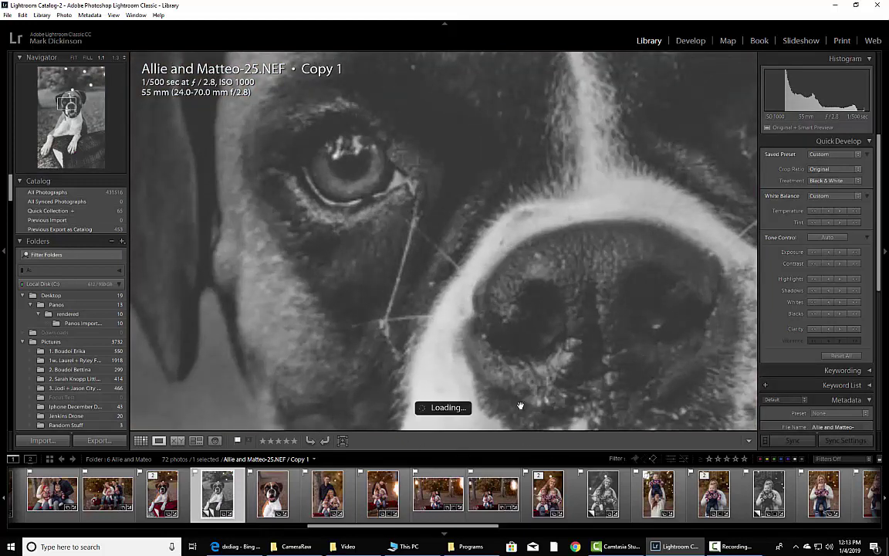
click(74, 57)
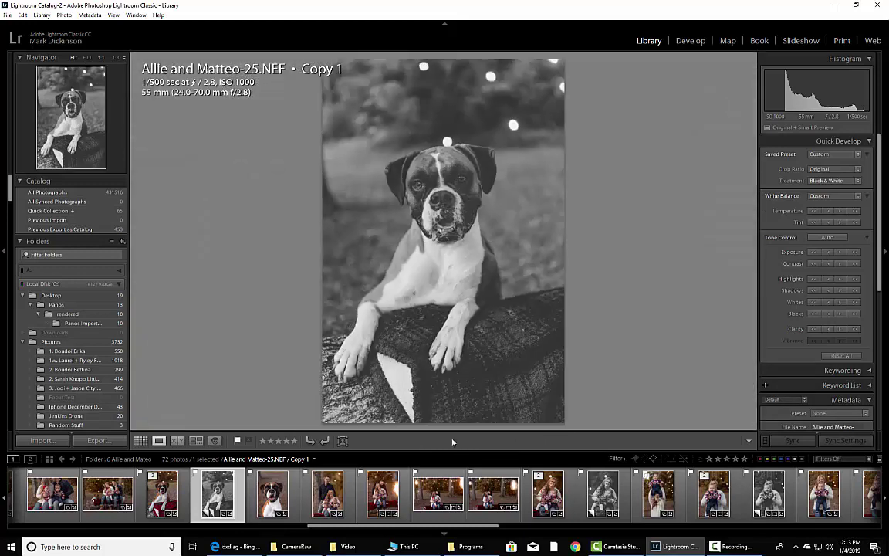
click(327, 494)
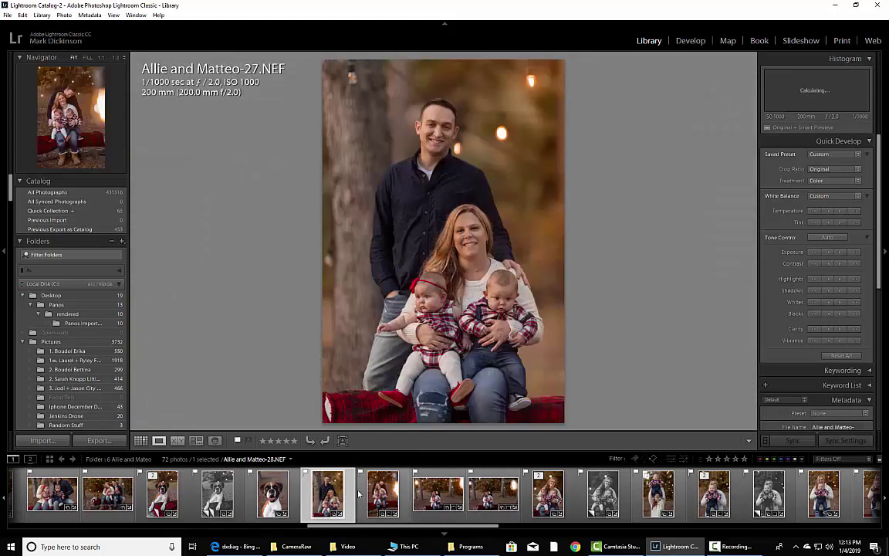
click(272, 493)
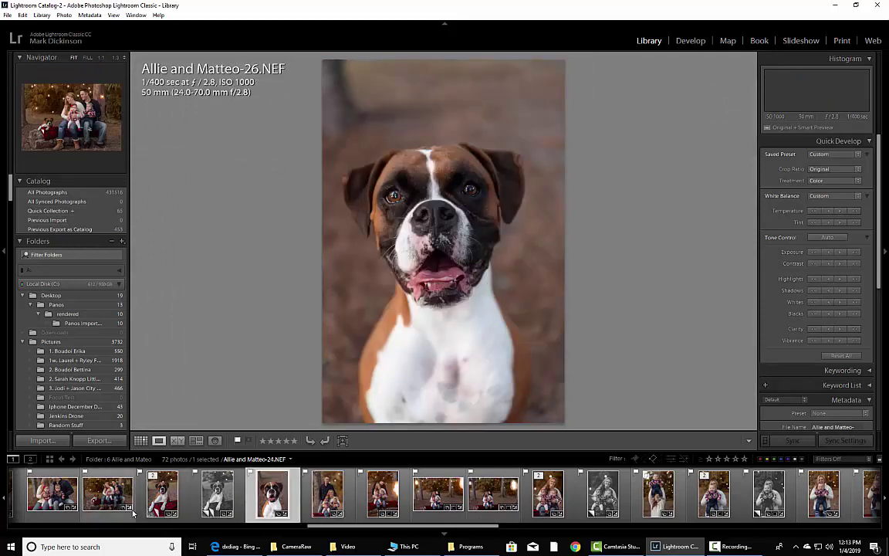